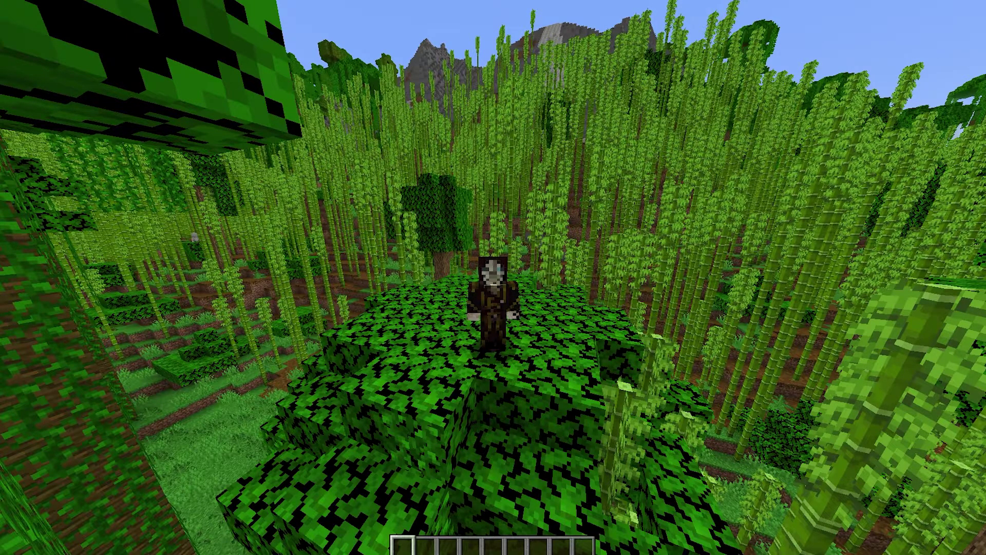
- Leave the world and select the PebbleHost server, which shows 'Change This Message To Anything!'
{"action": "key", "text": "Escape"}
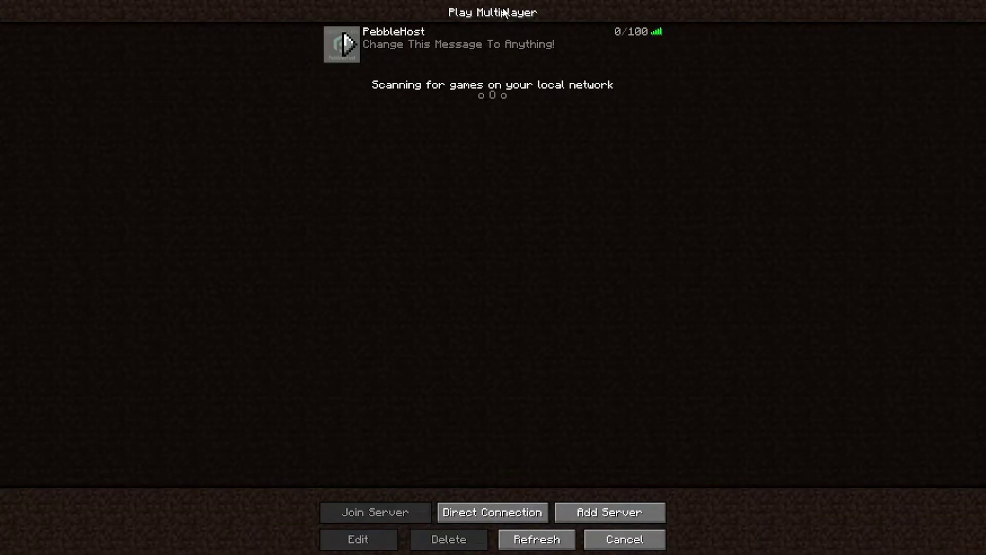
{"action": "left_click", "coordinate": [520, 41]}
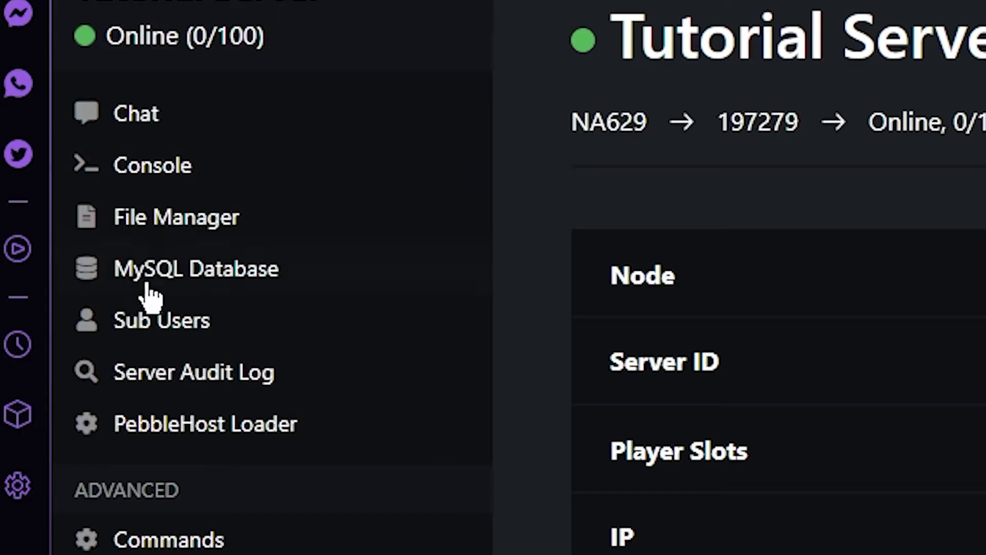
- Replace the motd in server.properties with 'Hi, and thanks for choosing PebbleHost' and save it
{"action": "left_click", "coordinate": [285, 228]}
{"action": "scroll", "coordinate": [359, 195], "scroll_direction": "down", "scroll_amount": 5}
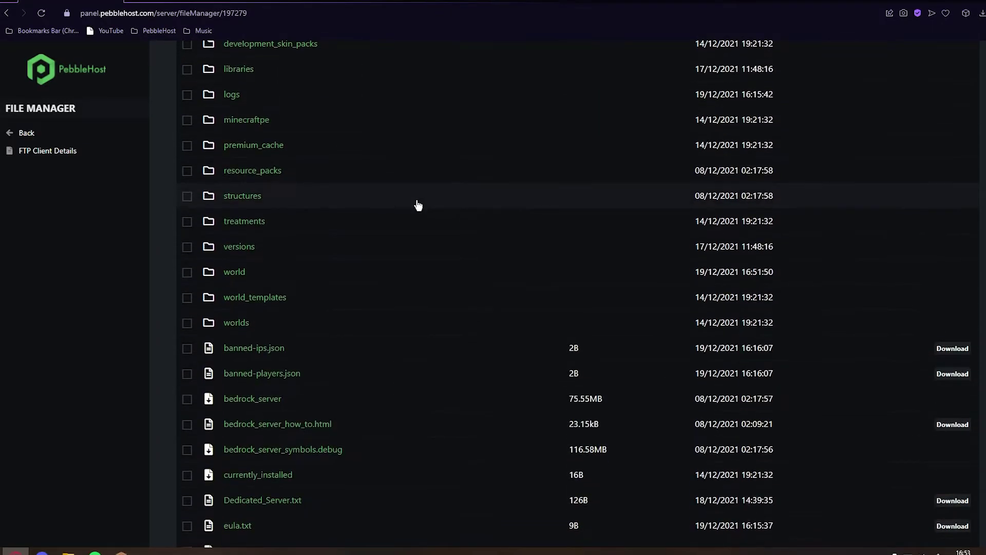
{"action": "scroll", "coordinate": [418, 205], "scroll_direction": "down", "scroll_amount": 6}
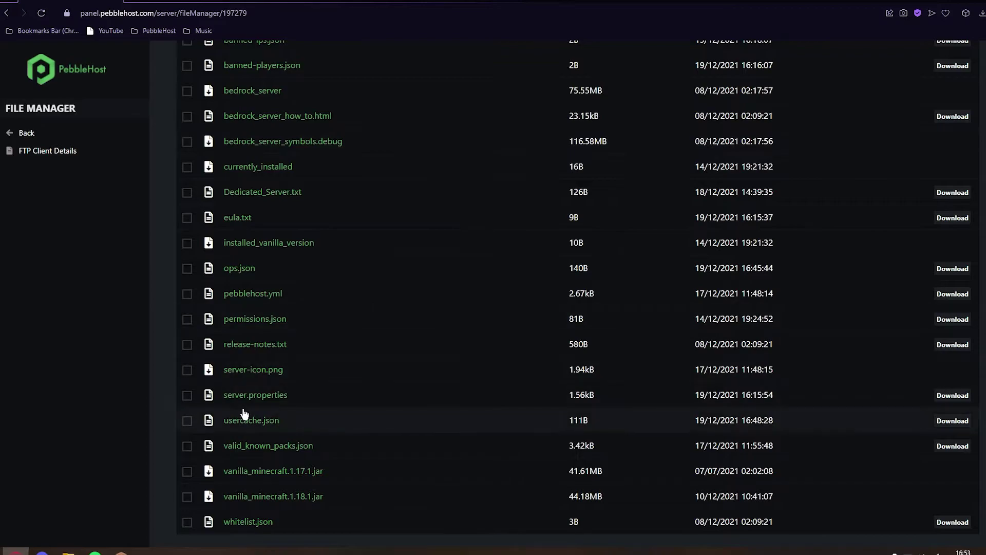
{"action": "left_click", "coordinate": [264, 399]}
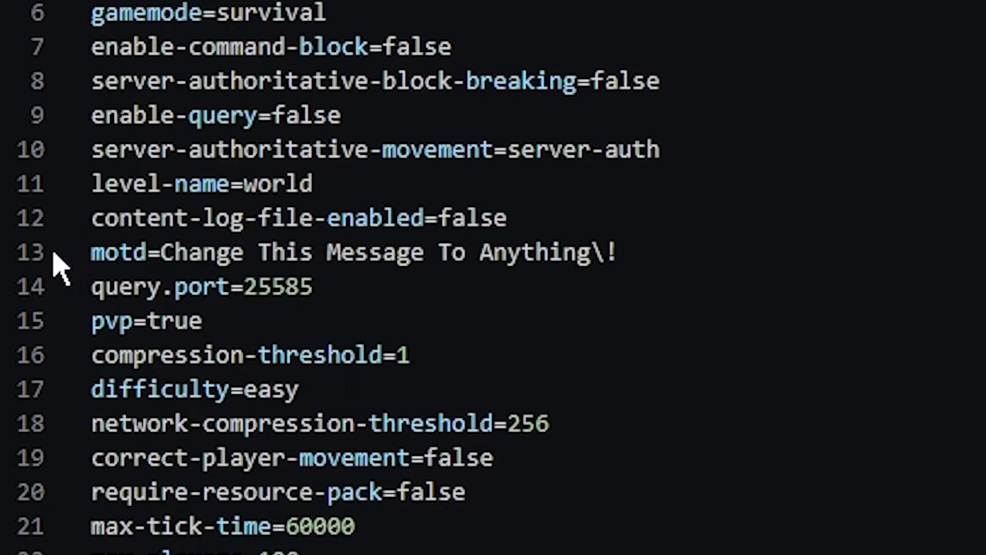
{"action": "left_click_drag", "start_coordinate": [618, 253], "coordinate": [160, 253]}
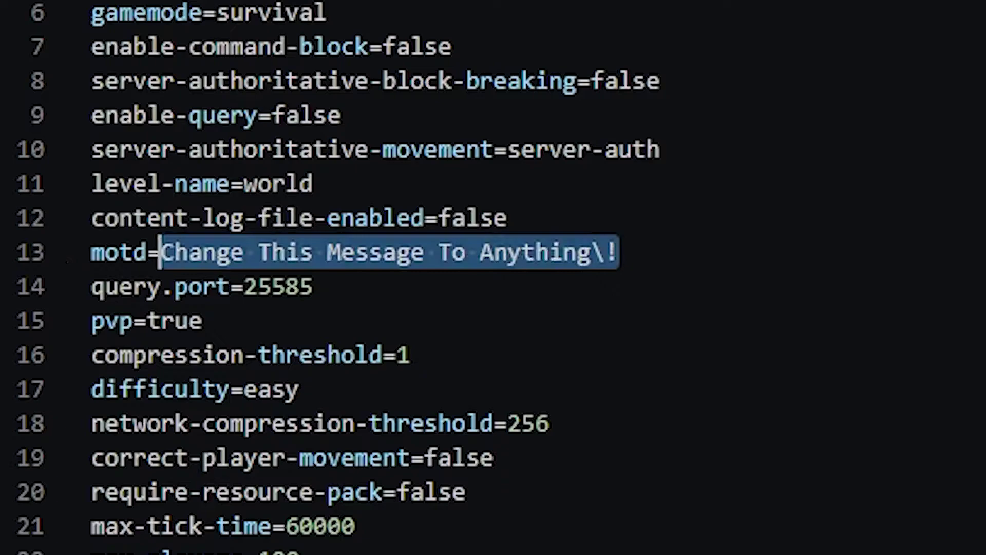
{"action": "key", "text": "BackSpace"}
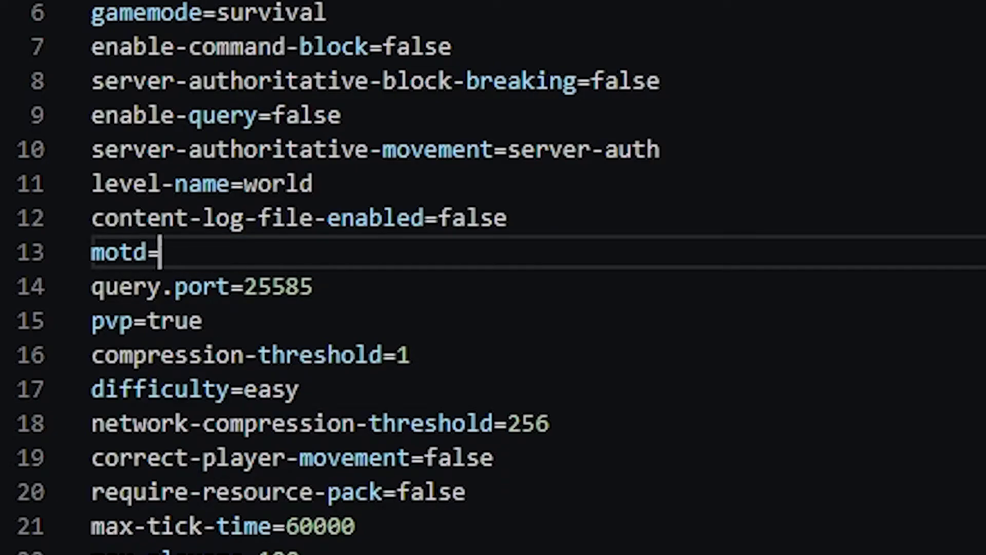
{"action": "type", "text": "Hi, and thanks for choosing PebbleHost"}
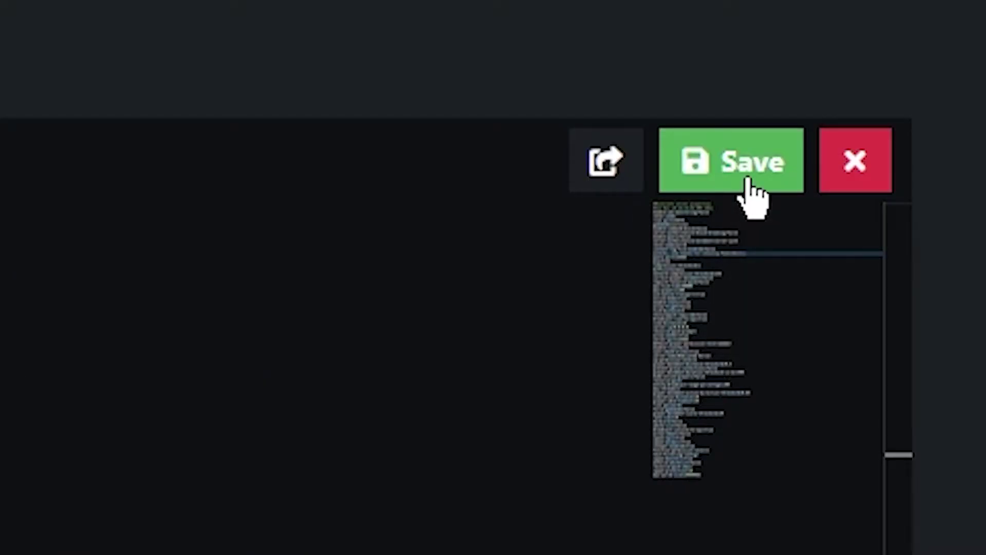
{"action": "left_click", "coordinate": [739, 167]}
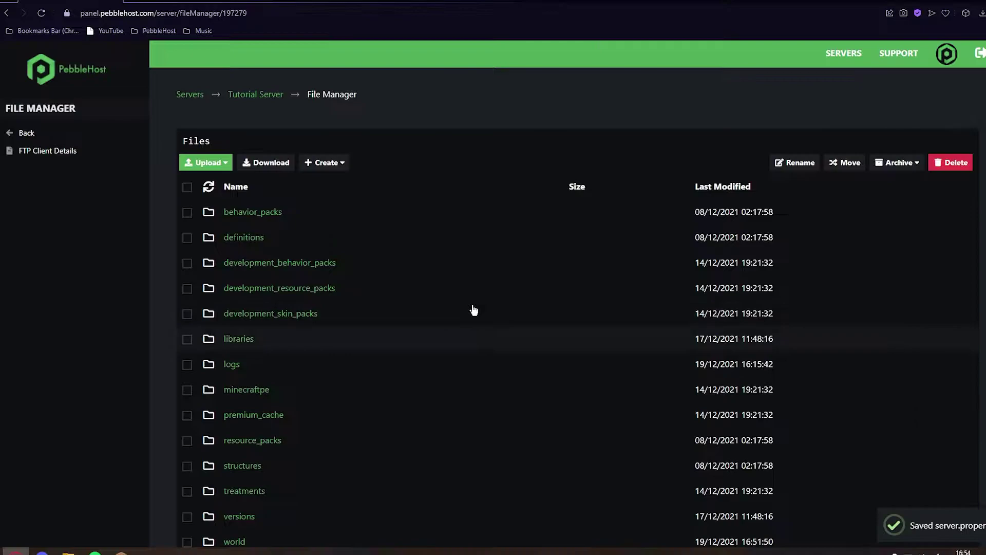
- Go back from the File Manager to the Tutorial Server overview page
{"action": "left_click", "coordinate": [27, 133]}
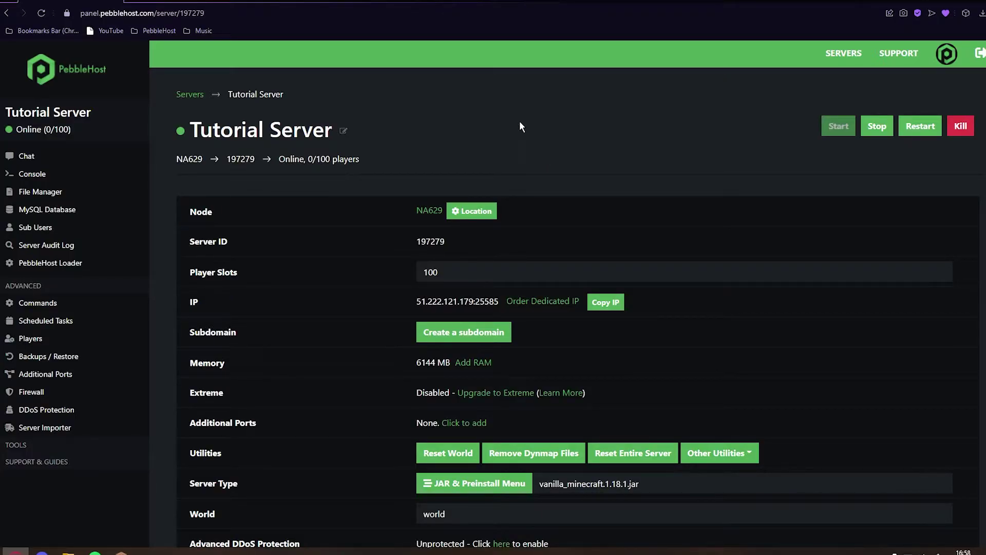
- In the MOTD generator, replace the sample text with 'Hi, and thanks for choosing PebbleHost'
{"action": "left_click", "coordinate": [532, 6]}
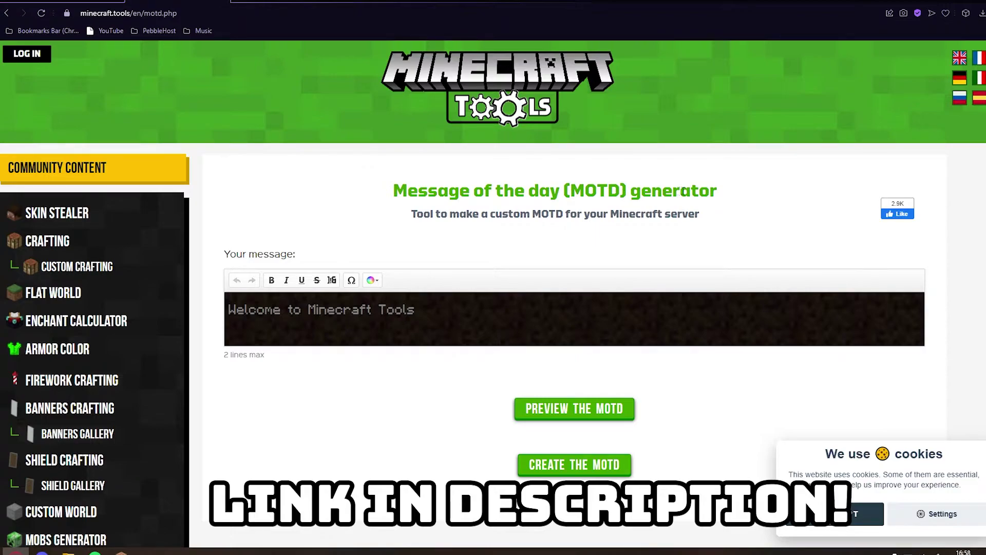
{"action": "left_click_drag", "start_coordinate": [415, 309], "coordinate": [228, 309]}
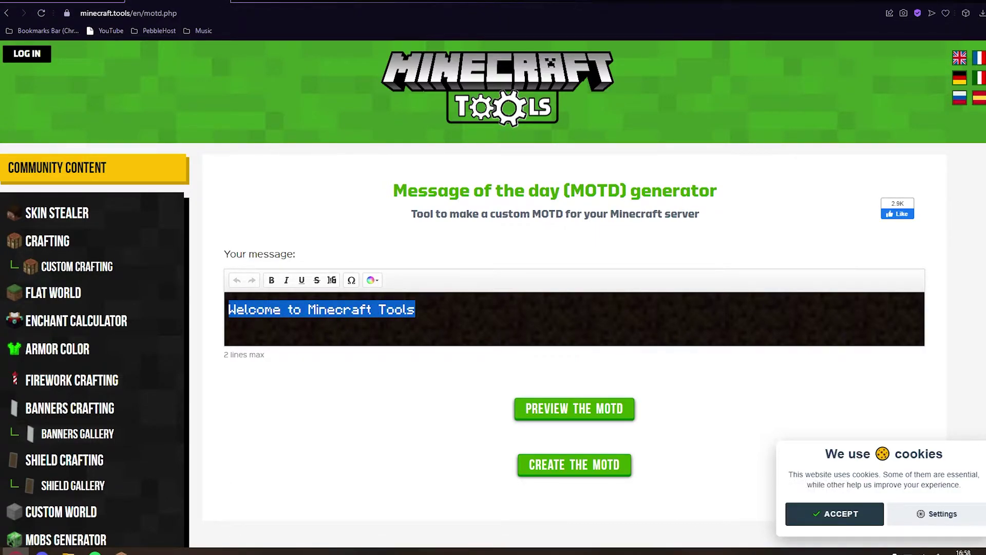
{"action": "type", "text": "Hi, and thanks for choosing PebbleHost"}
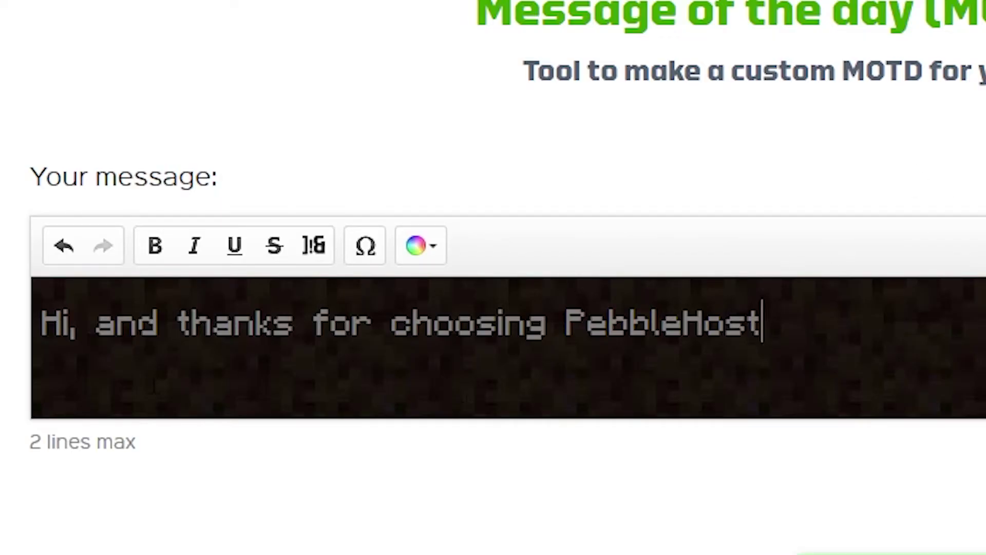
- Colour the word PebbleHost bright green and preview the MOTD
{"action": "left_click_drag", "start_coordinate": [818, 324], "coordinate": [566, 324]}
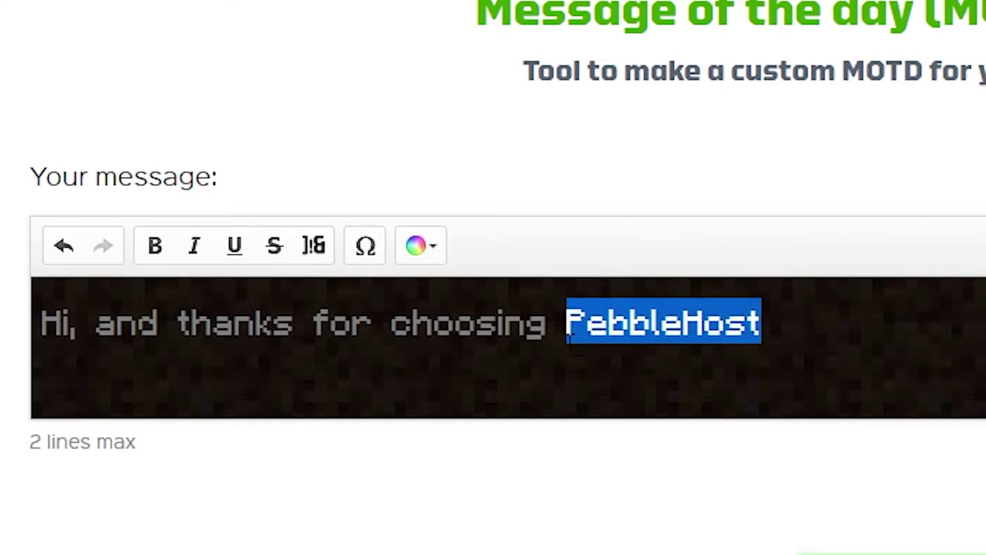
{"action": "left_click", "coordinate": [417, 255]}
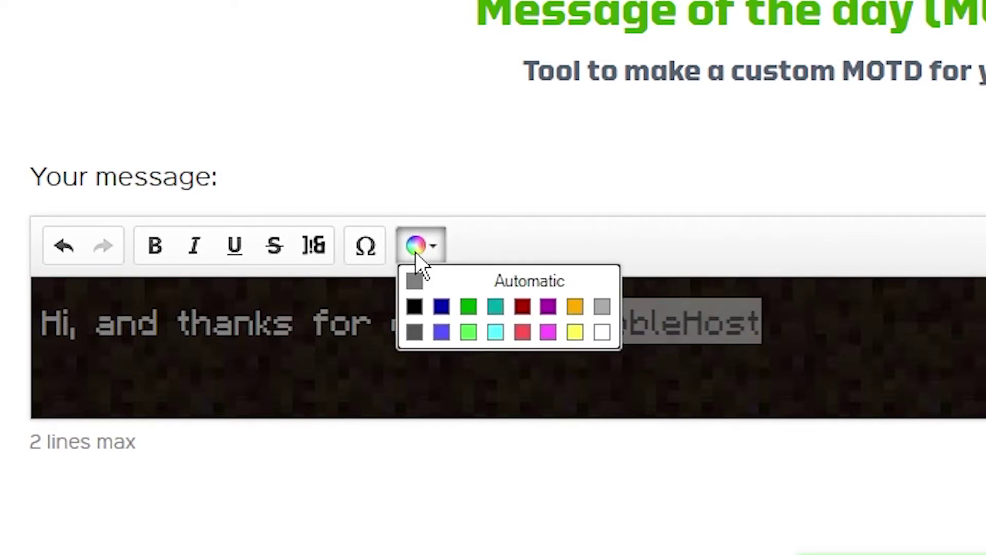
{"action": "left_click", "coordinate": [468, 331]}
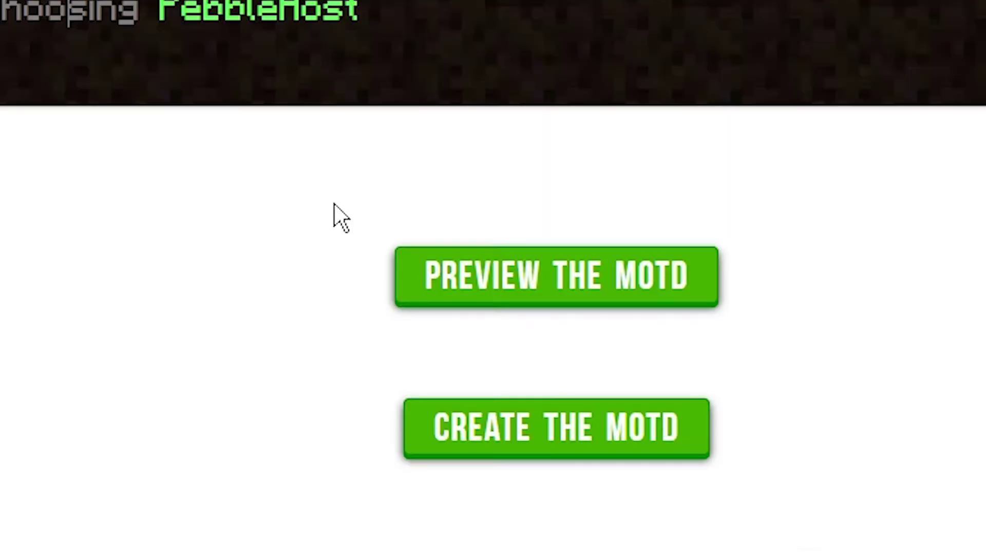
{"action": "left_click", "coordinate": [513, 276]}
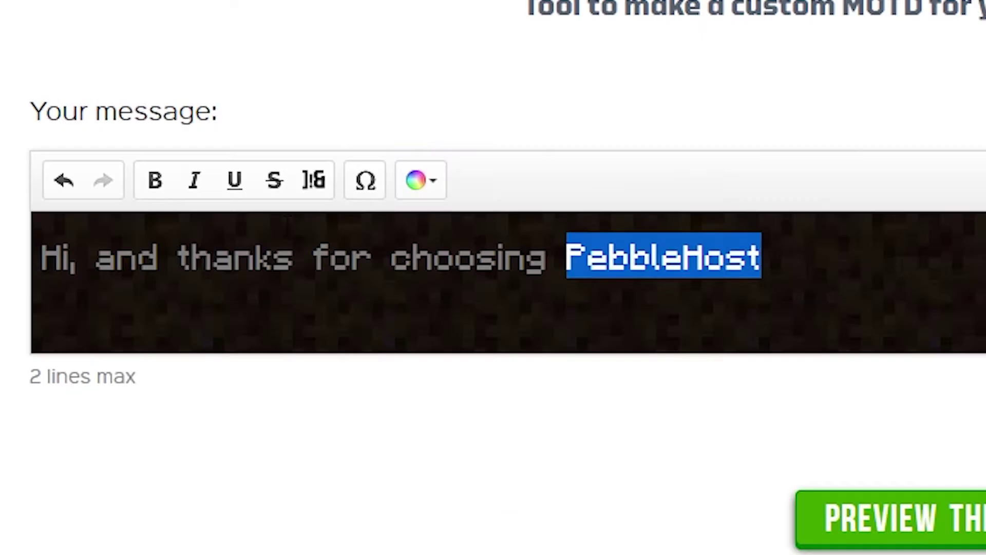
- Make PebbleHost bold and add ◀ arrow symbols so arrows frame the message
{"action": "left_click", "coordinate": [154, 181]}
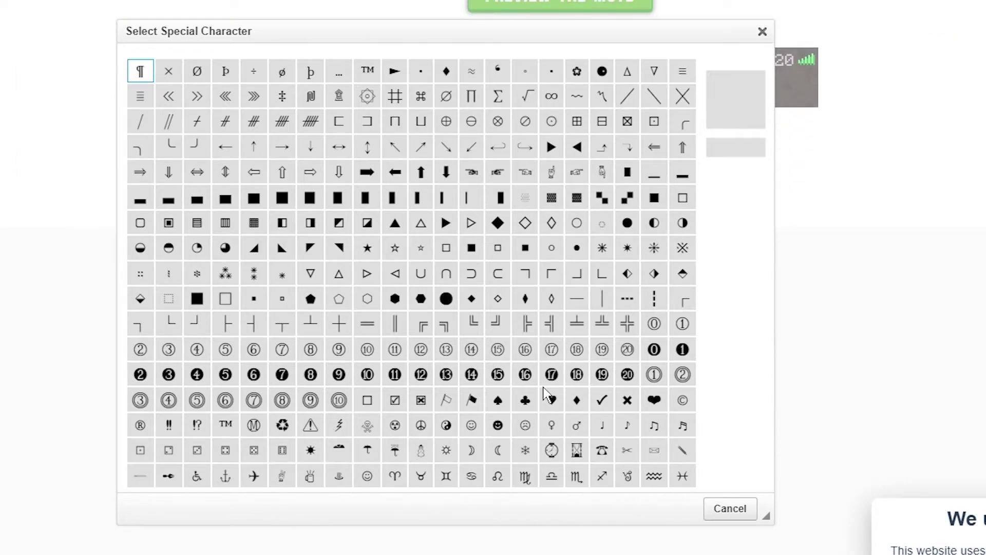
{"action": "scroll", "coordinate": [534, 390], "scroll_direction": "up", "scroll_amount": 2}
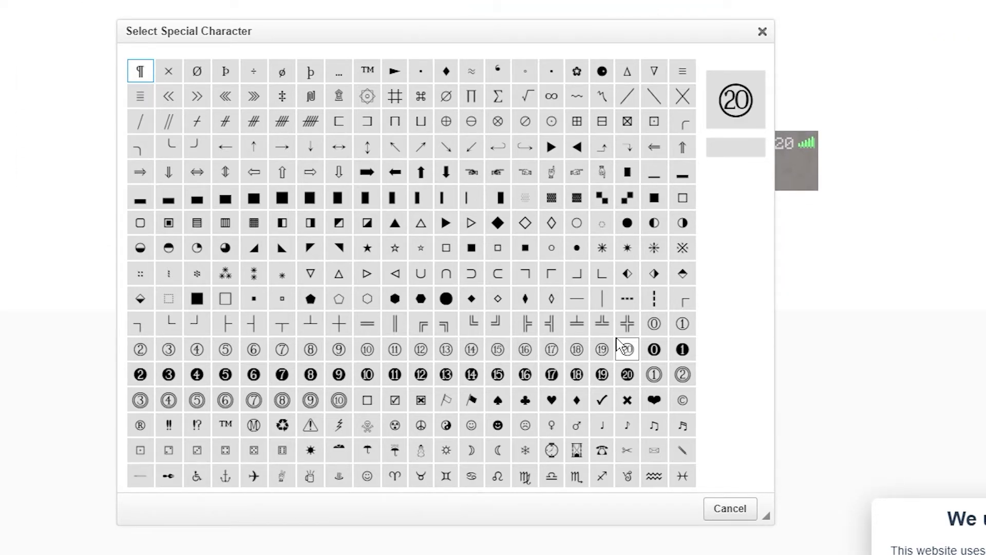
{"action": "left_click", "coordinate": [627, 349]}
{"action": "left_click", "coordinate": [215, 129]}
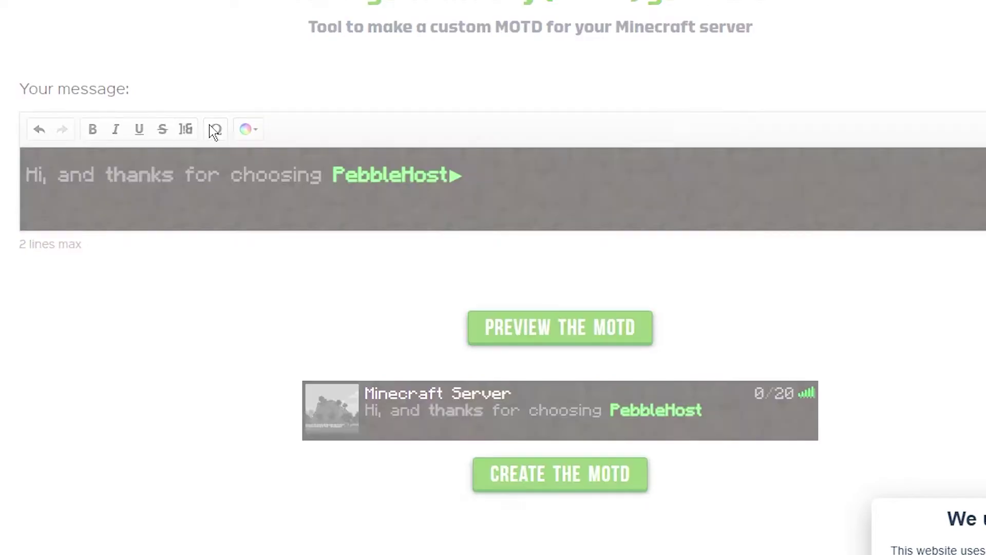
{"action": "left_click", "coordinate": [524, 198]}
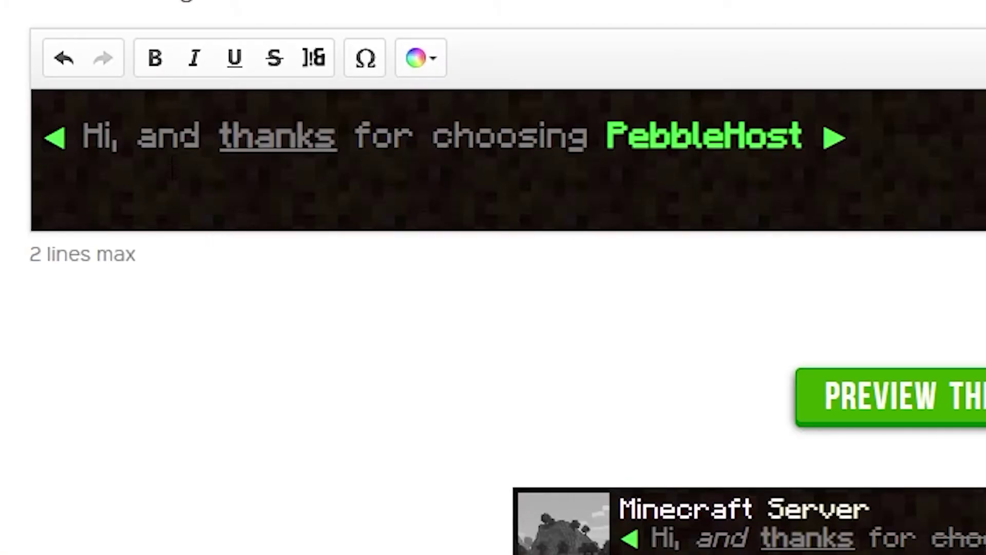
- Italicise 'and', strike through 'choosing', and make 'PebbleHost' obfuscated
{"action": "double_click", "coordinate": [159, 135]}
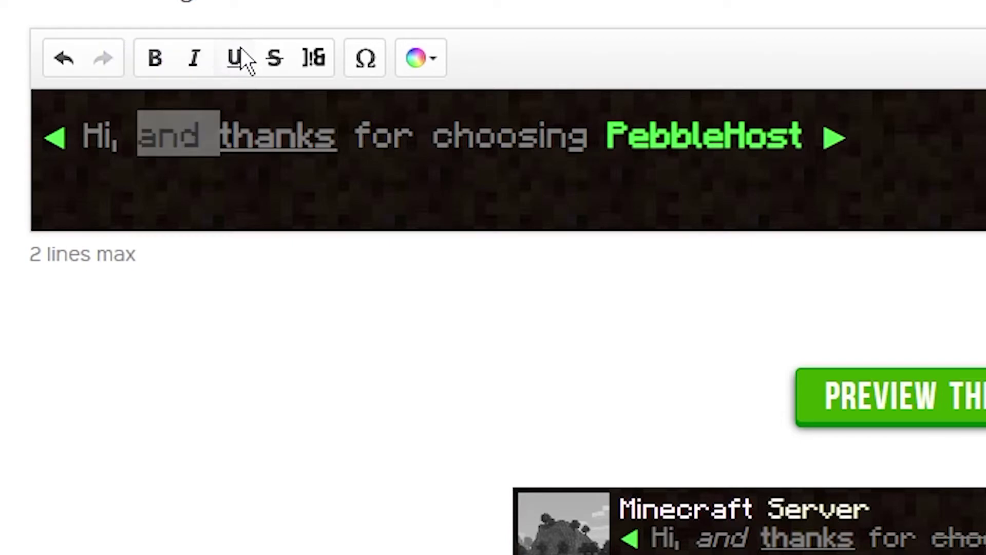
{"action": "left_click", "coordinate": [195, 67]}
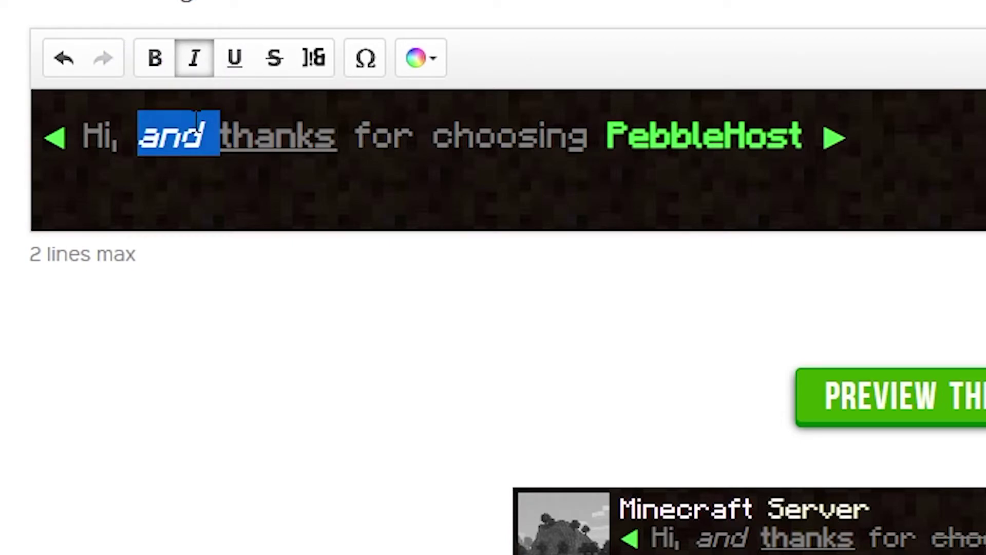
{"action": "double_click", "coordinate": [511, 135]}
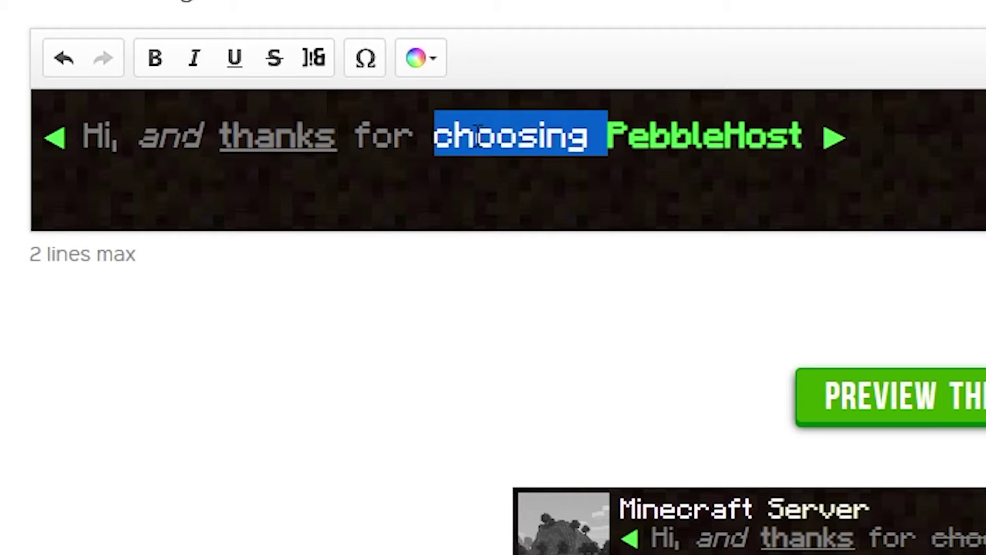
{"action": "left_click", "coordinate": [275, 59]}
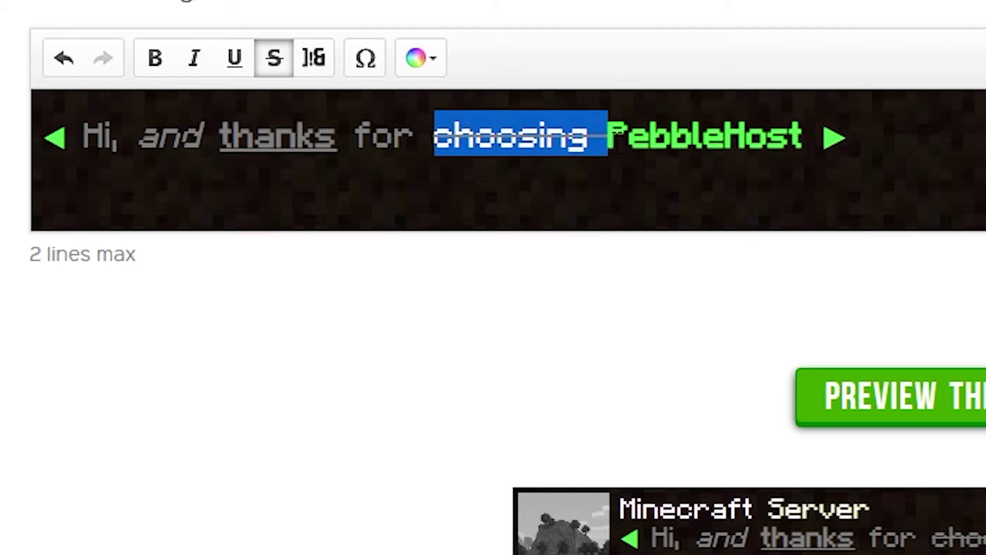
{"action": "double_click", "coordinate": [642, 142]}
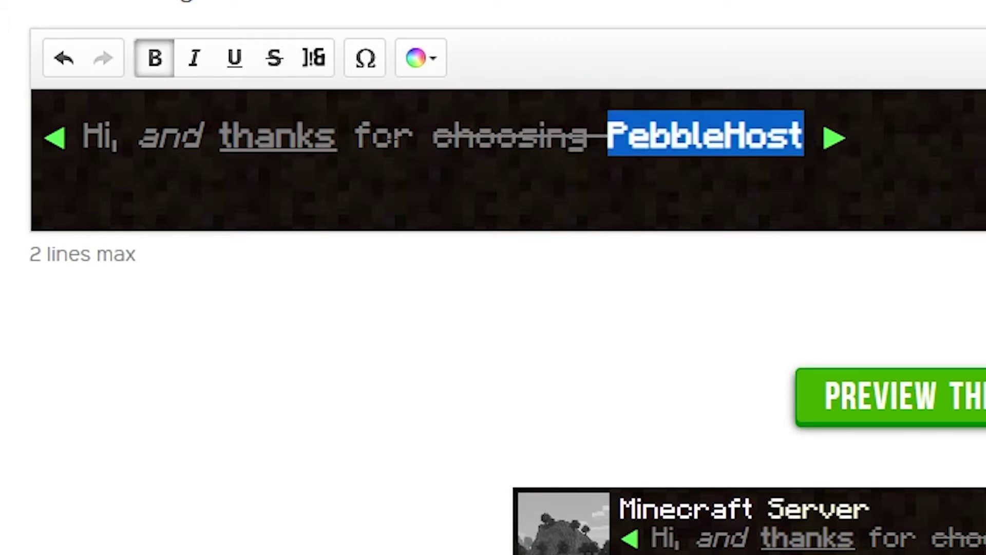
{"action": "left_click", "coordinate": [304, 72]}
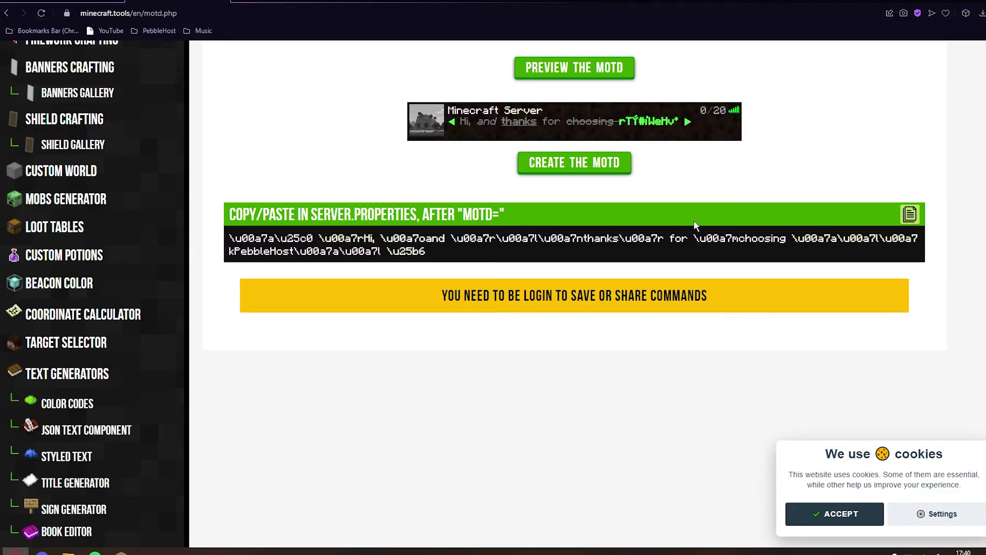
- Copy the generated server.properties MOTD code and return to the PebbleHost panel
{"action": "left_click", "coordinate": [909, 216]}
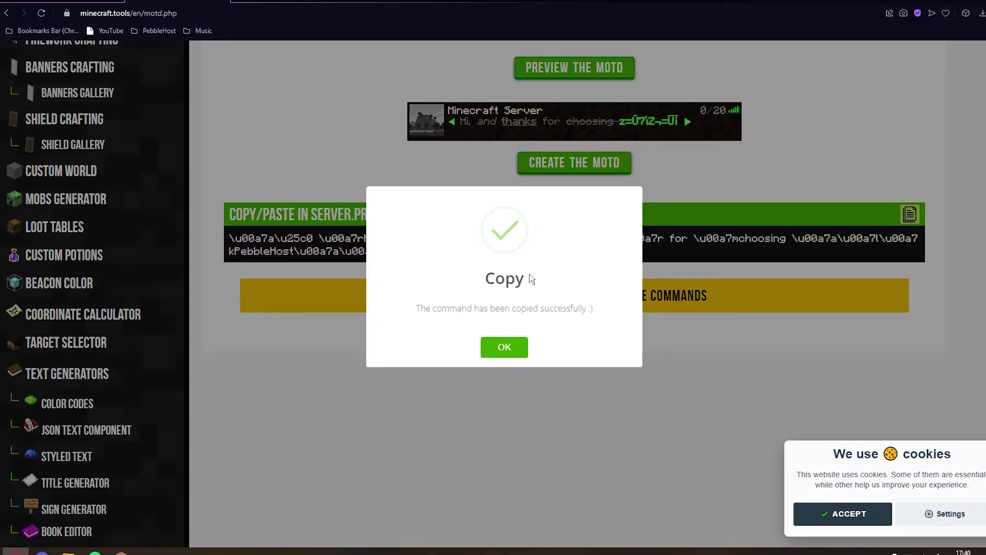
{"action": "left_click", "coordinate": [503, 350]}
{"action": "key", "text": "ctrl+shift+Tab"}
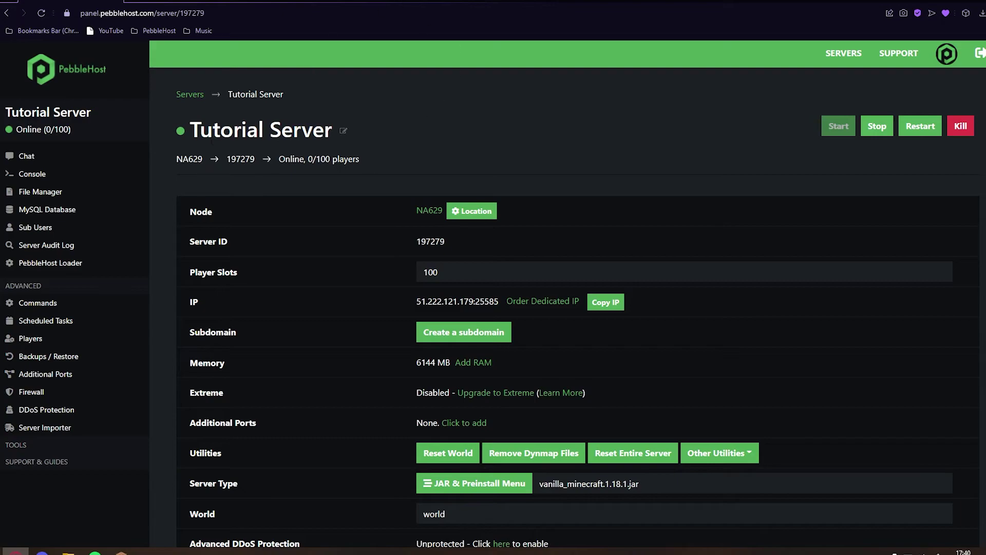
- Paste the copied MOTD code into server.properties' motd line, save, and restart the server
{"action": "left_click", "coordinate": [66, 194]}
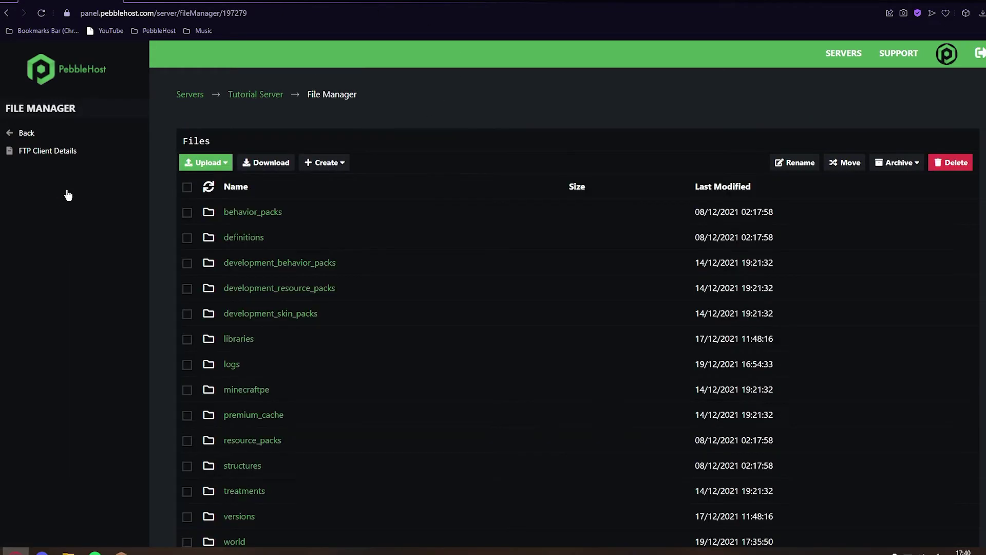
{"action": "scroll", "coordinate": [257, 344], "scroll_direction": "down", "scroll_amount": 10}
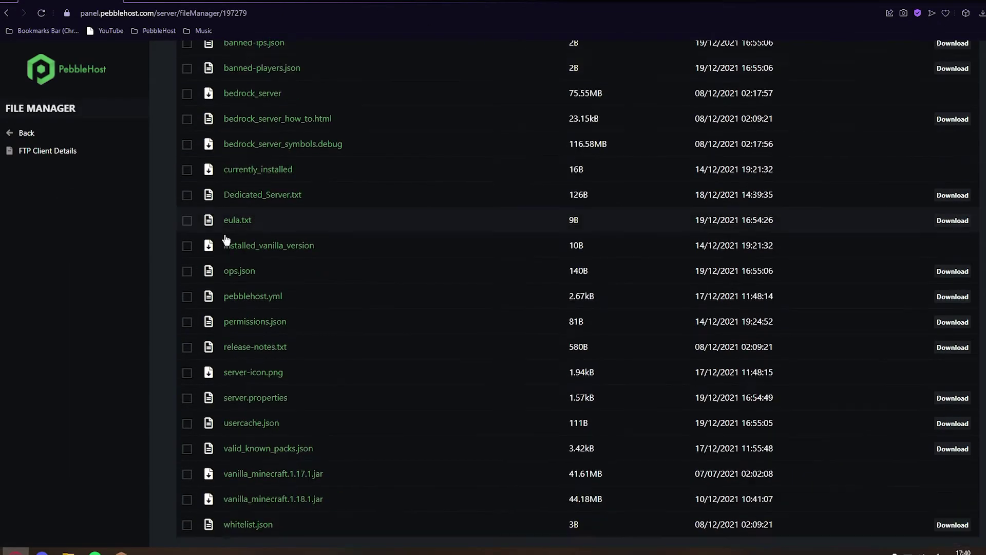
{"action": "left_click", "coordinate": [265, 400]}
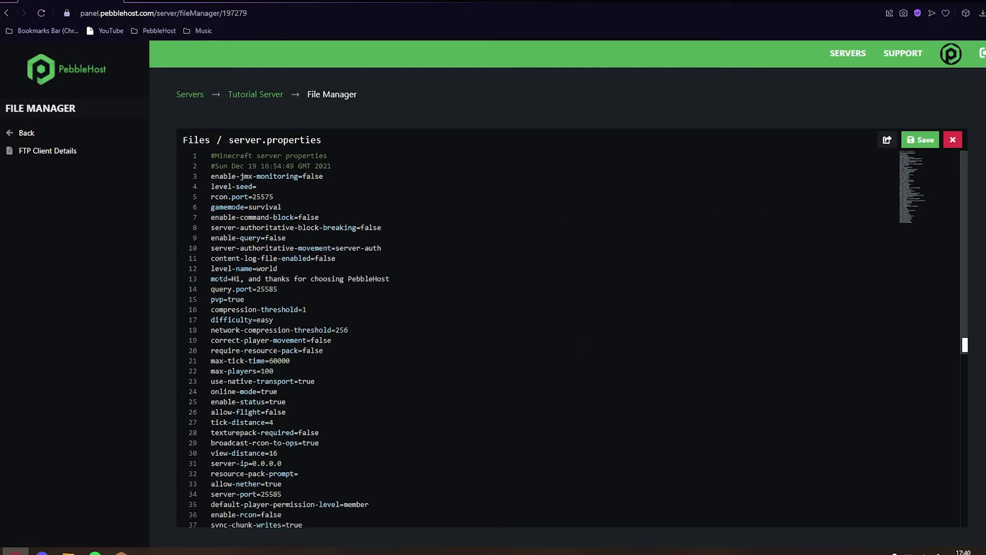
{"action": "left_click_drag", "start_coordinate": [391, 279], "coordinate": [232, 278]}
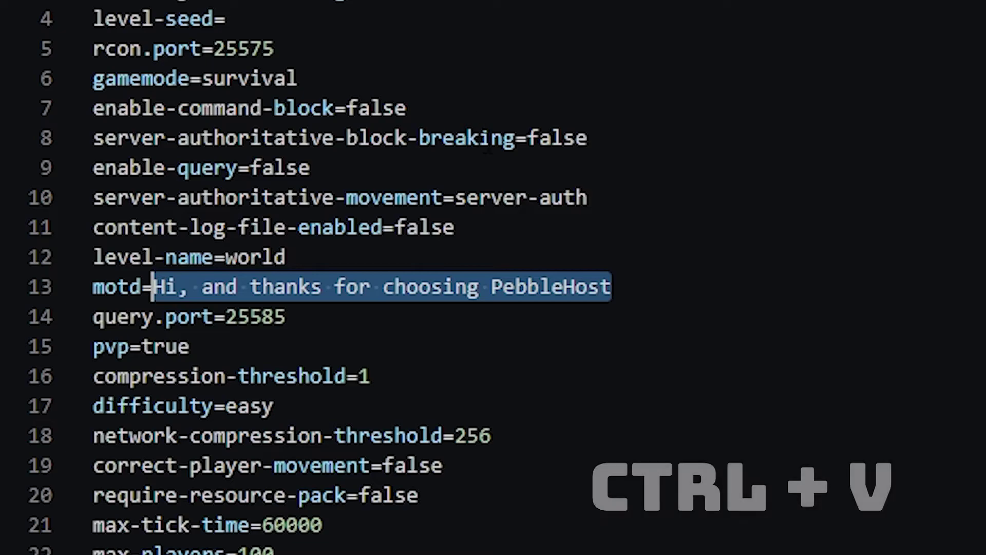
{"action": "key", "text": "ctrl+v"}
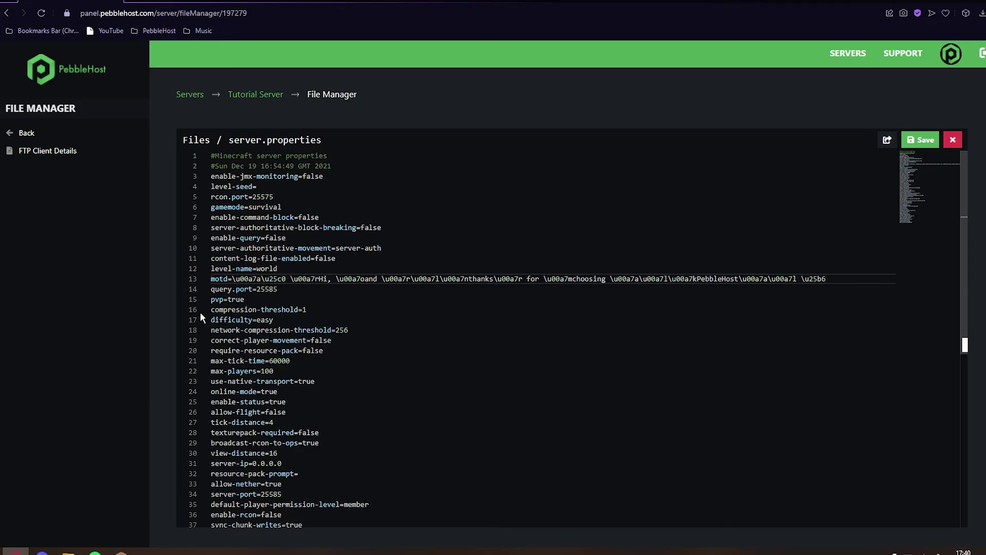
{"action": "left_click", "coordinate": [920, 140]}
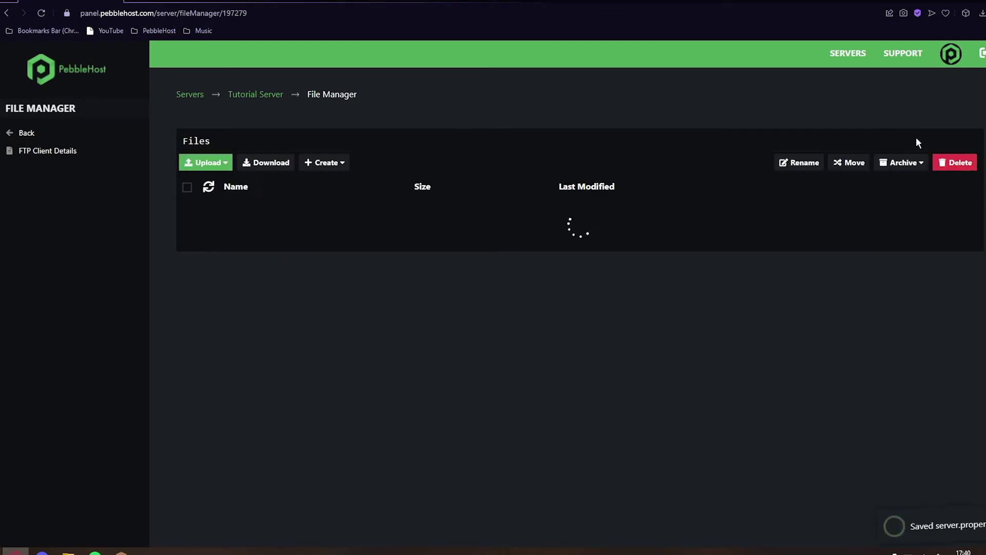
{"action": "left_click", "coordinate": [65, 138]}
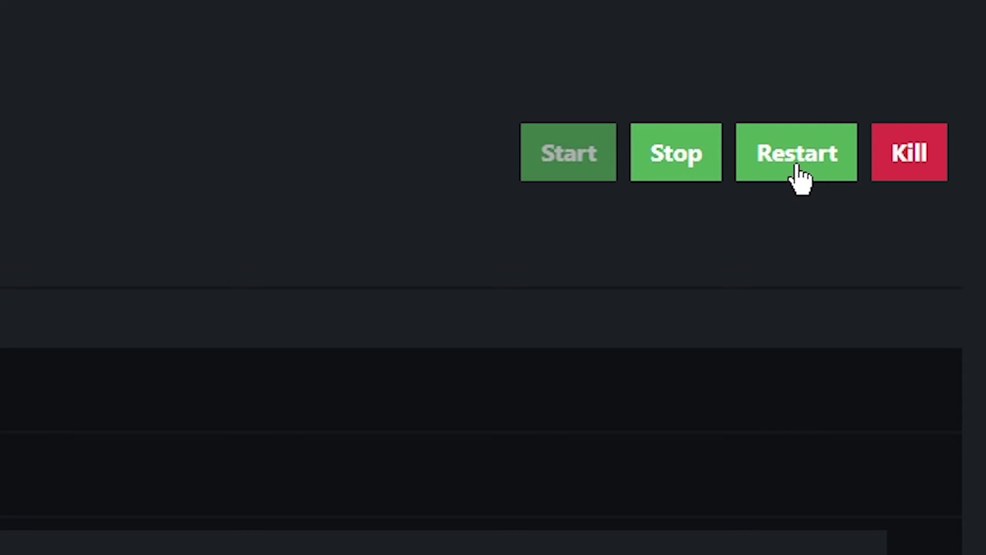
{"action": "left_click", "coordinate": [796, 166]}
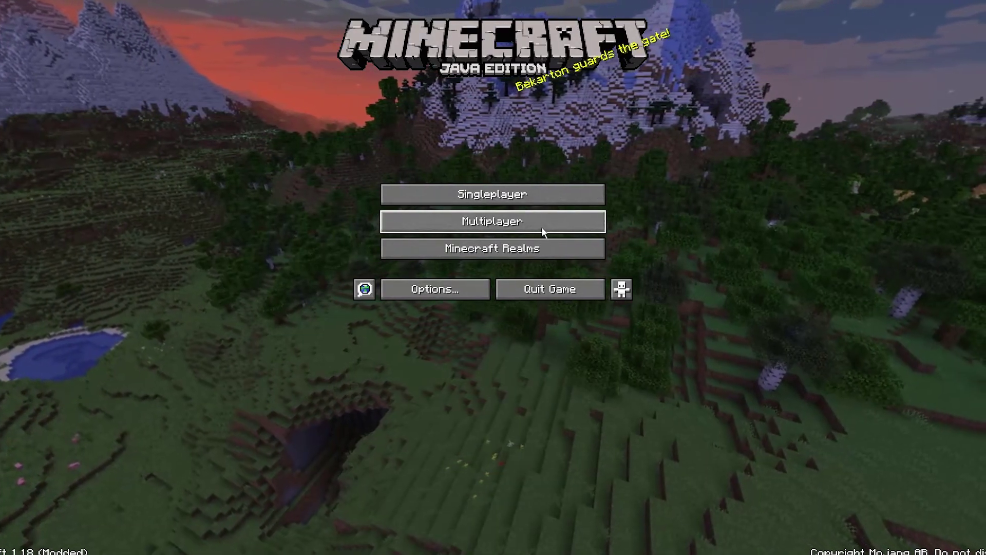
- Open Minecraft's multiplayer list to see PebbleHost's styled MOTD
{"action": "left_click", "coordinate": [541, 226]}
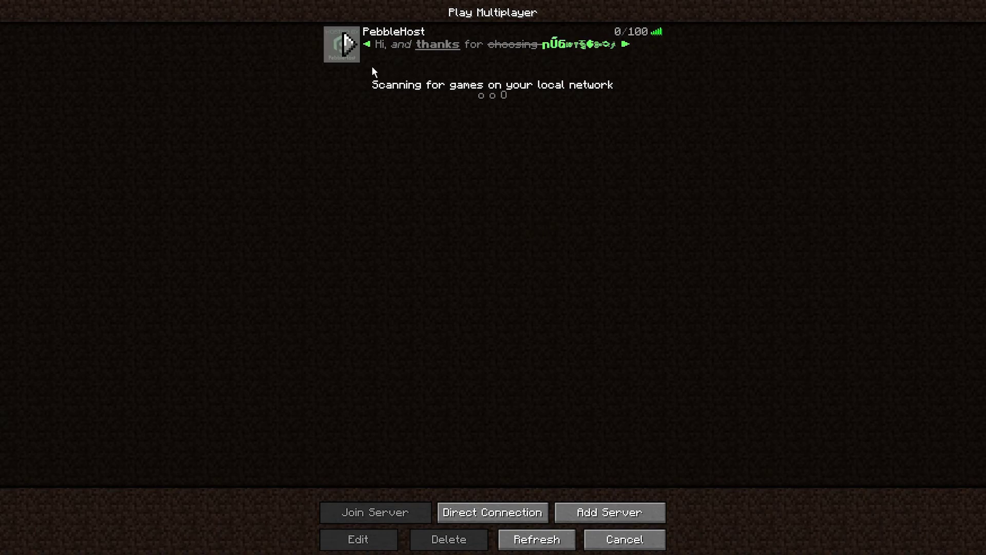